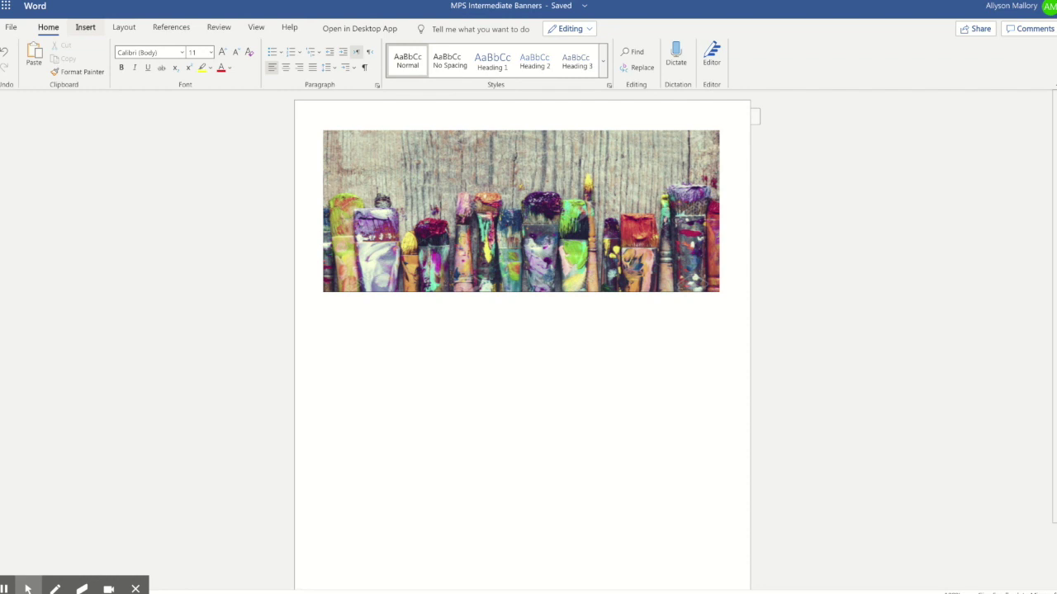
# - Show the Insert ribbon commands for the paintbrush banner document
pyautogui.click(85, 27)
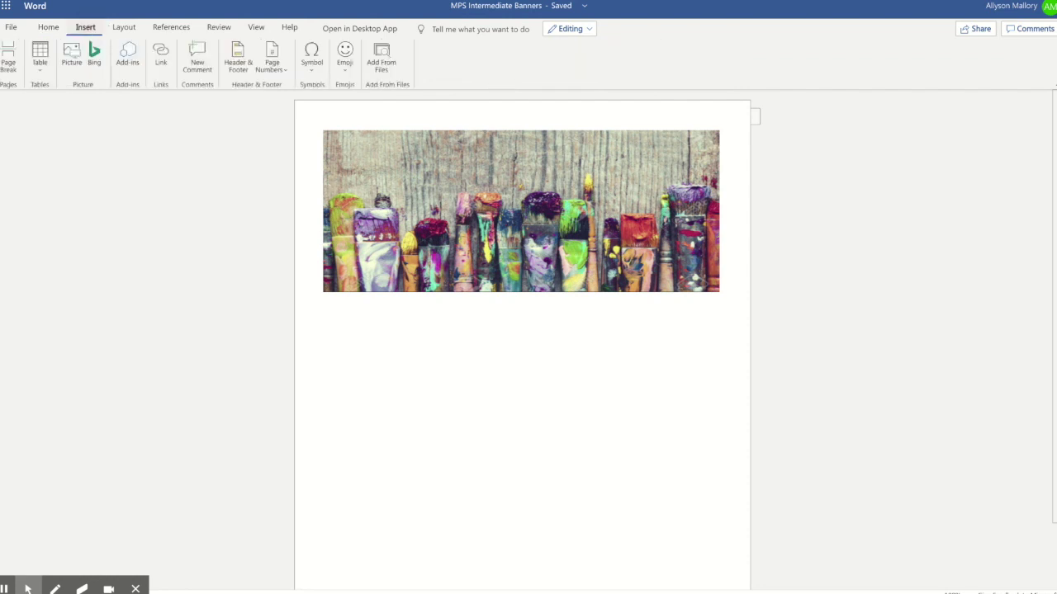
pyautogui.click(73, 58)
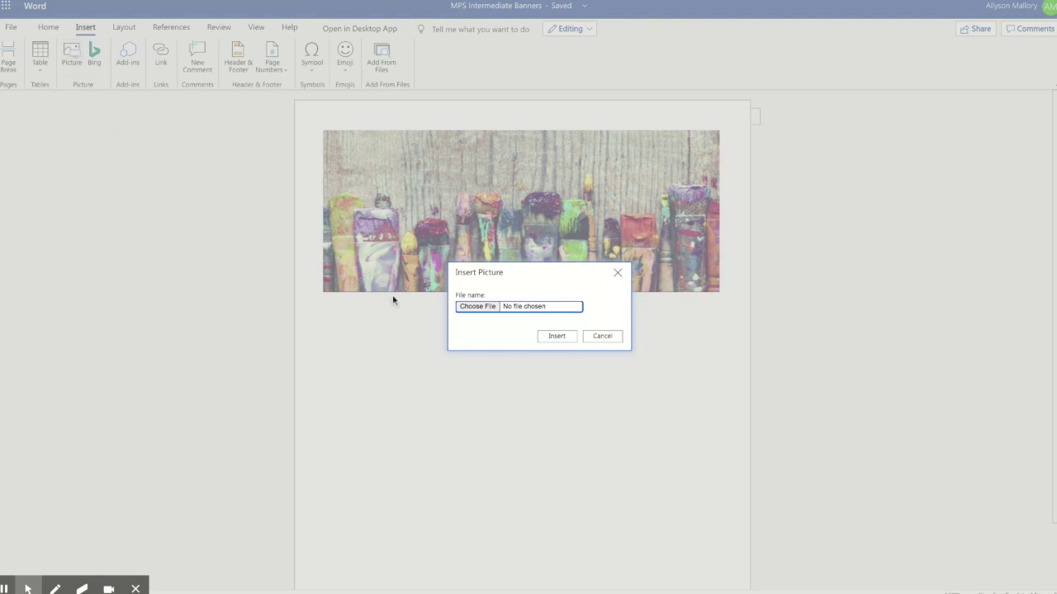
pyautogui.click(484, 311)
pyautogui.click(602, 336)
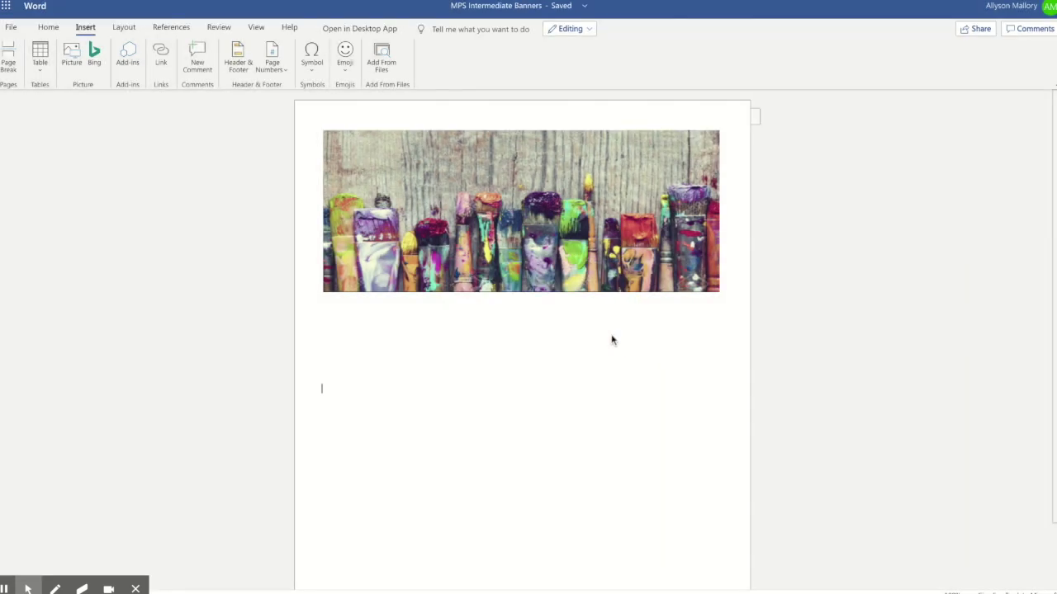
# - Set the paintbrush picture's text wrapping to Behind Text, then deselect it
pyautogui.rightClick(622, 171)
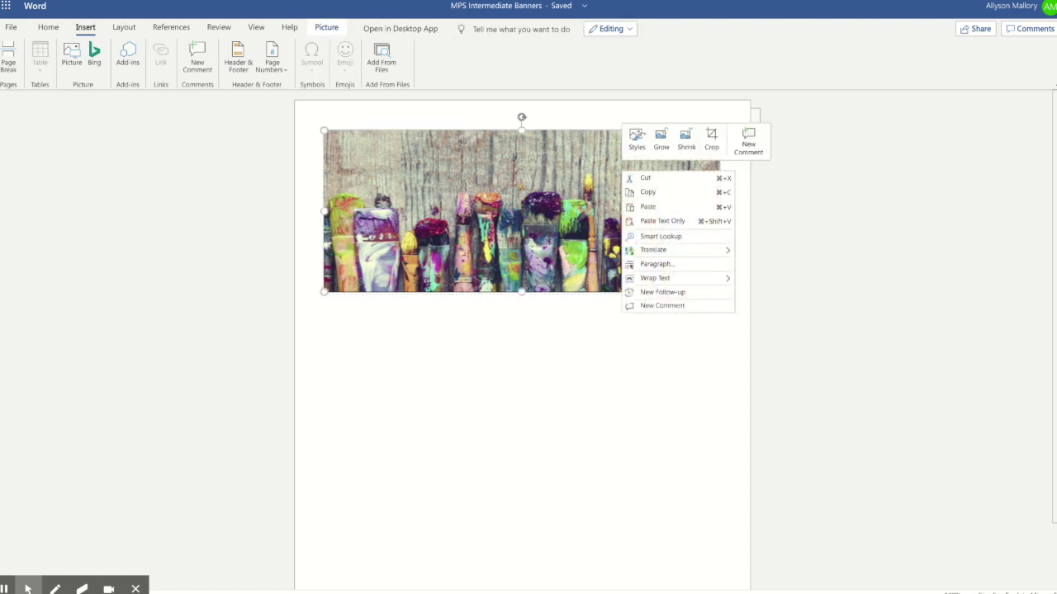
pyautogui.moveTo(655, 278)
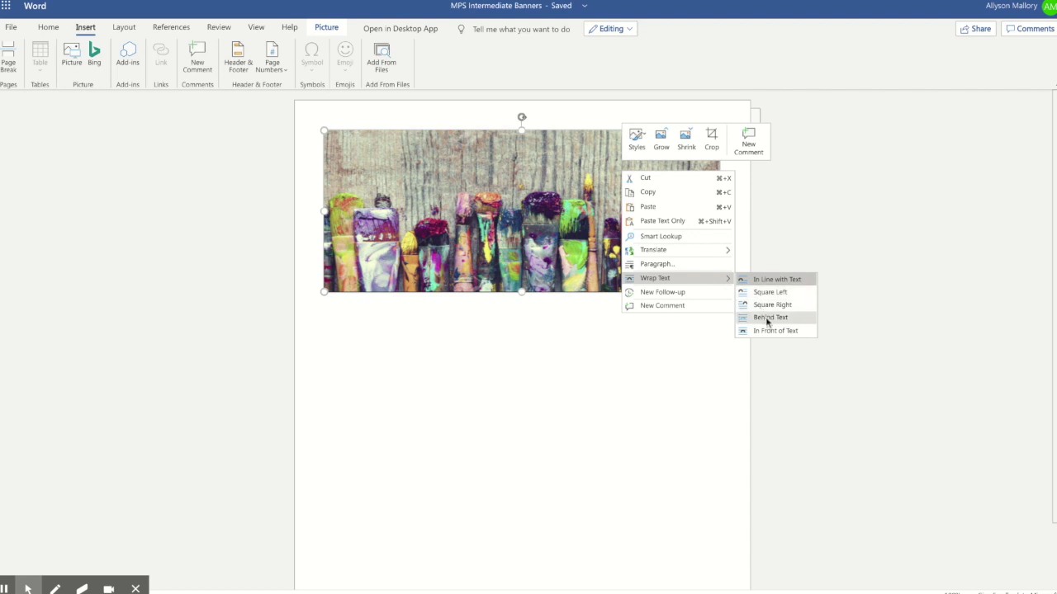
pyautogui.click(767, 318)
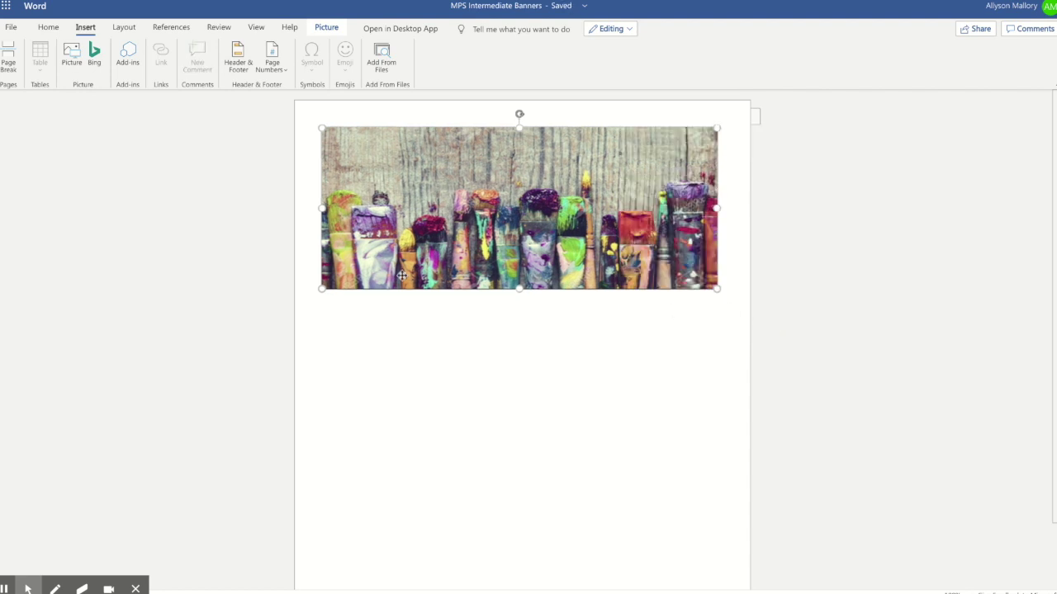
pyautogui.click(312, 306)
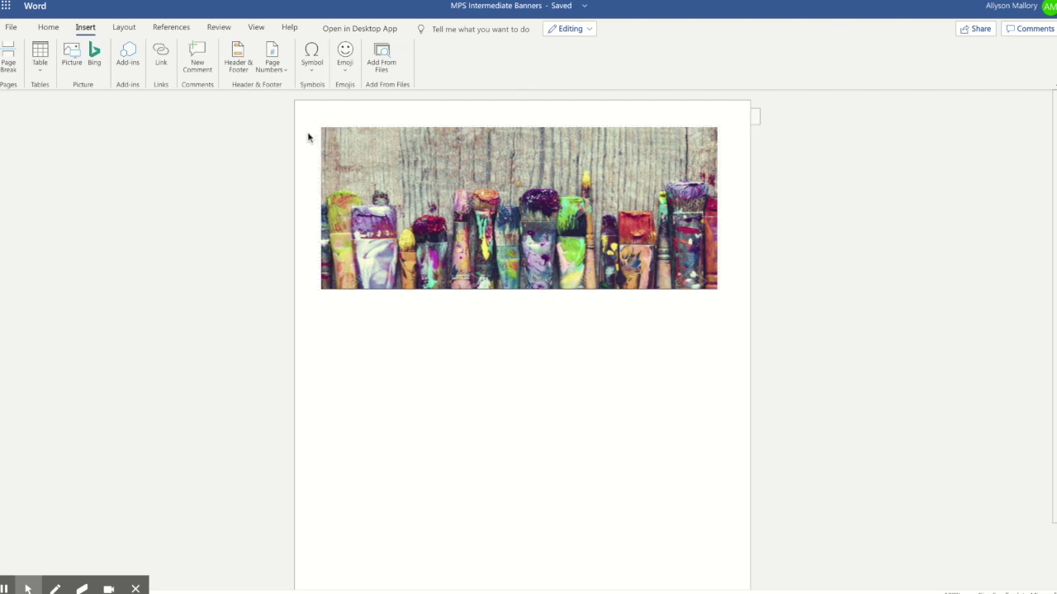
# - Write '<Insert Teacher/Course' over the picture, bold at font size 16
pyautogui.press('Return')
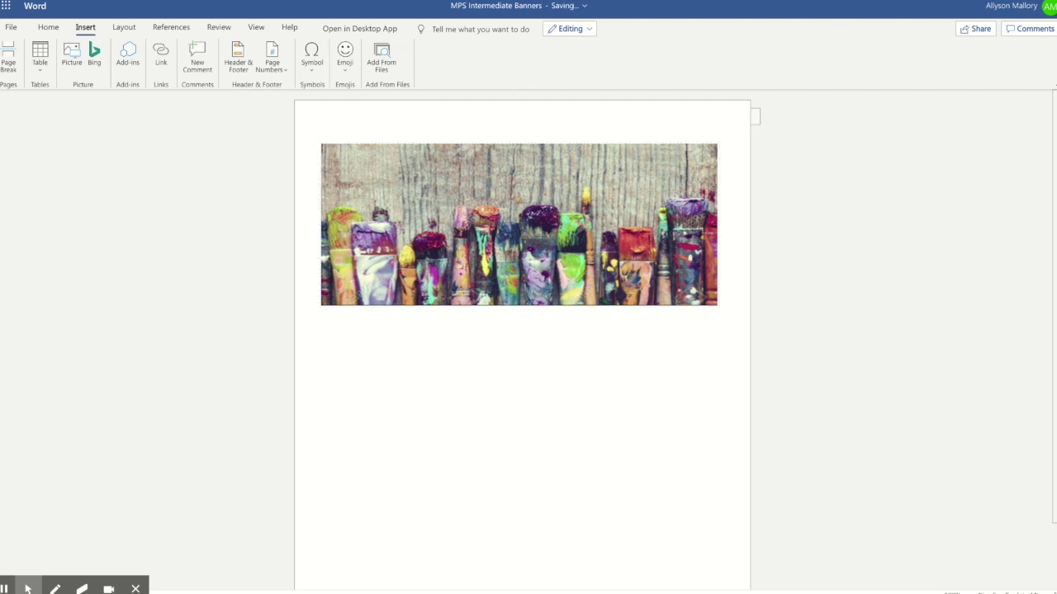
pyautogui.press('BackSpace')
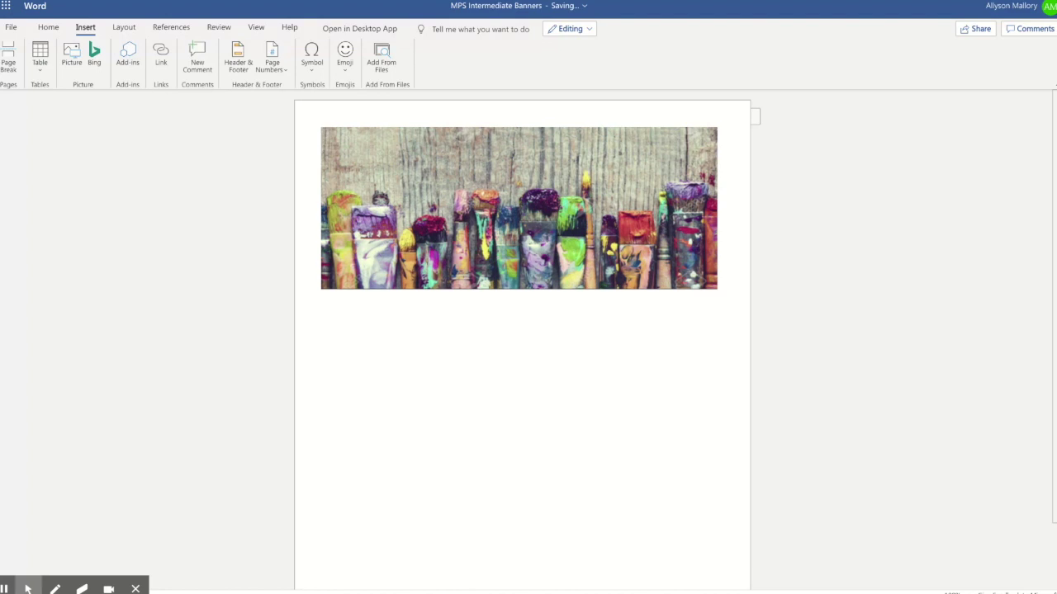
pyautogui.write('<Insert')
pyautogui.write(' Teach')
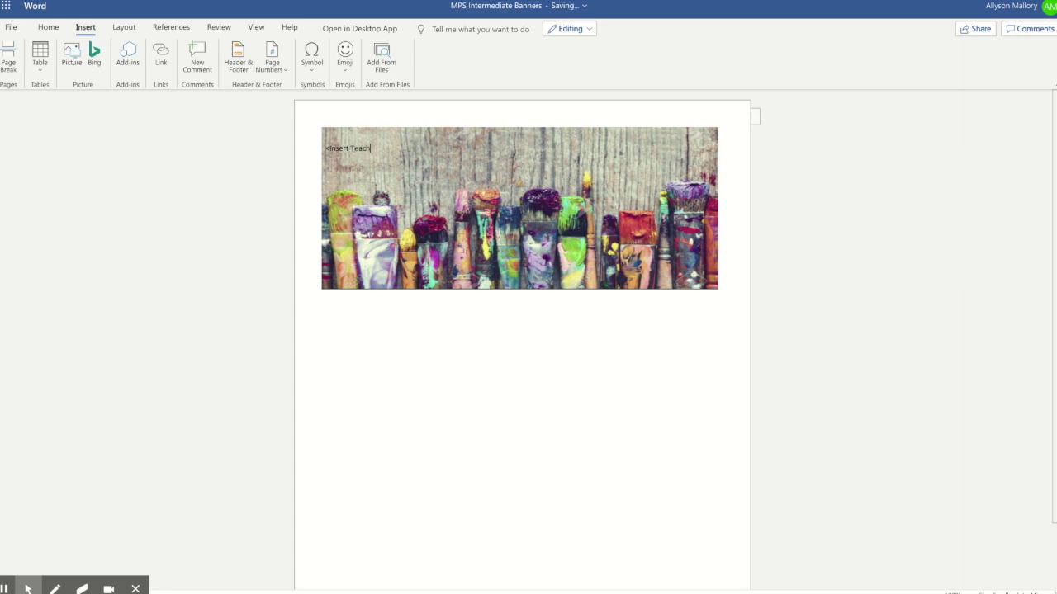
pyautogui.write('er/')
pyautogui.write('Course>')
pyautogui.moveTo(413, 148); pyautogui.dragTo(332, 148)
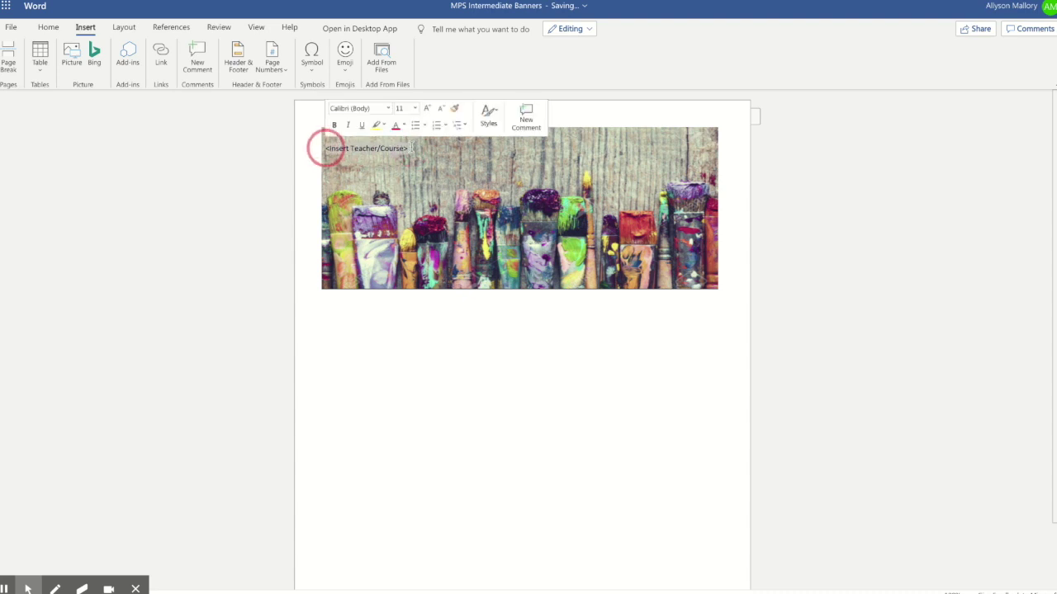
pyautogui.click(335, 126)
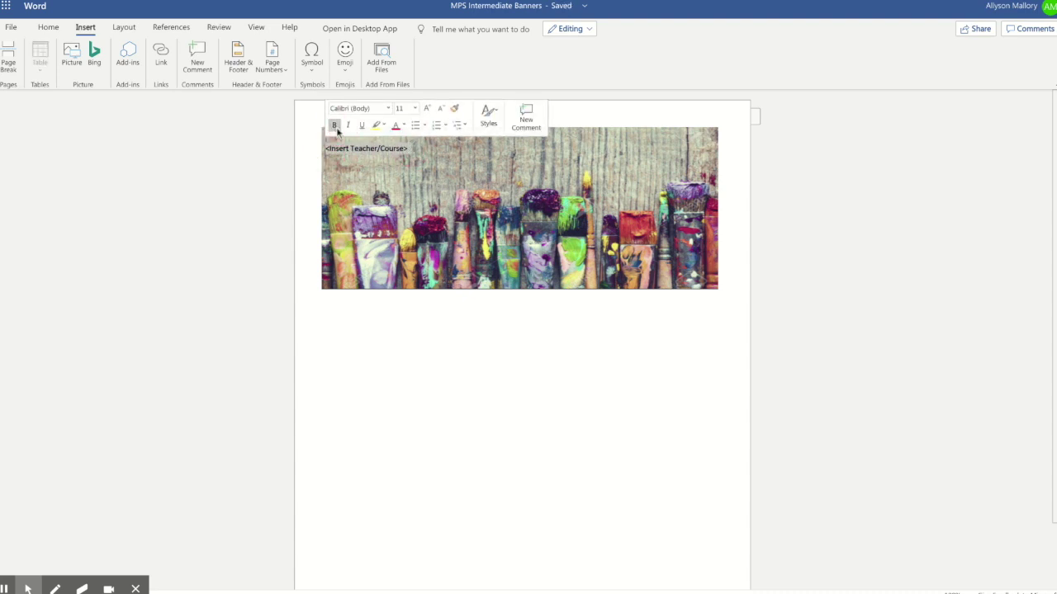
pyautogui.click(414, 108)
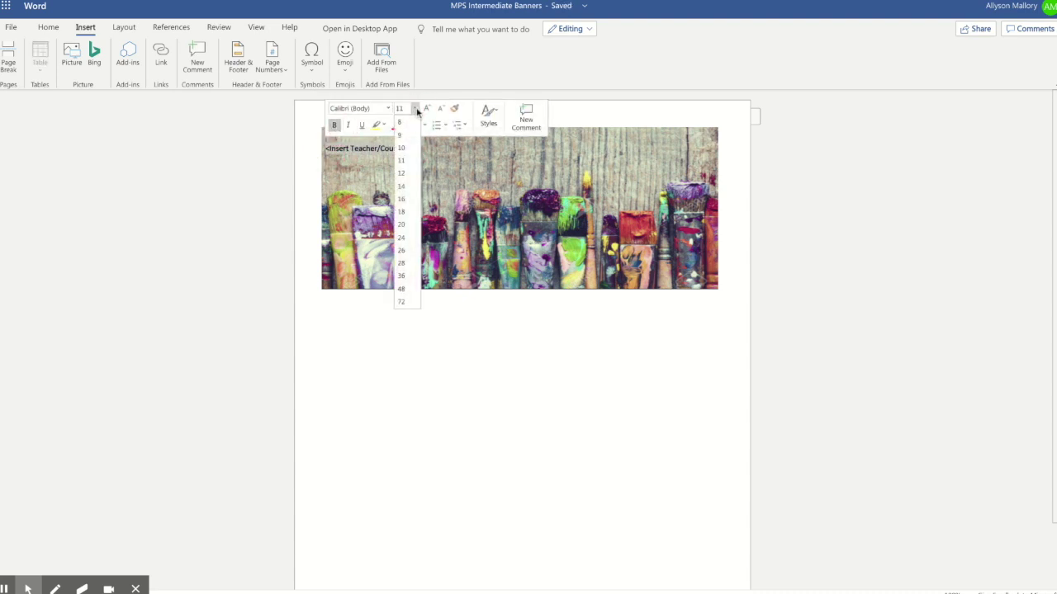
pyautogui.click(410, 199)
pyautogui.click(701, 297)
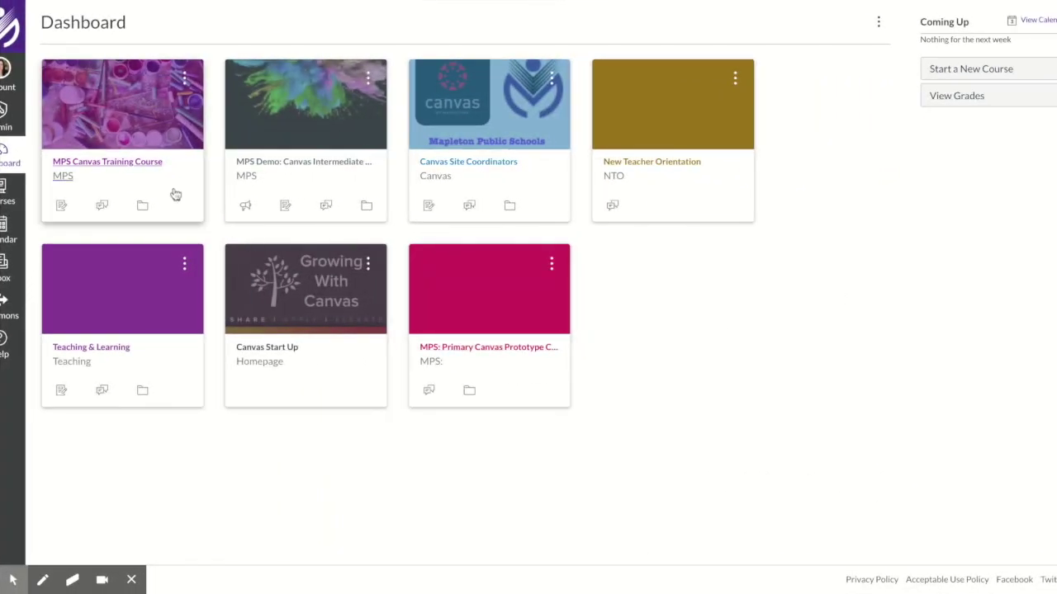
# - Open the '3.6.1 Creating a Banner' page from the MPS Canvas Training Course's pages list
pyautogui.click(132, 126)
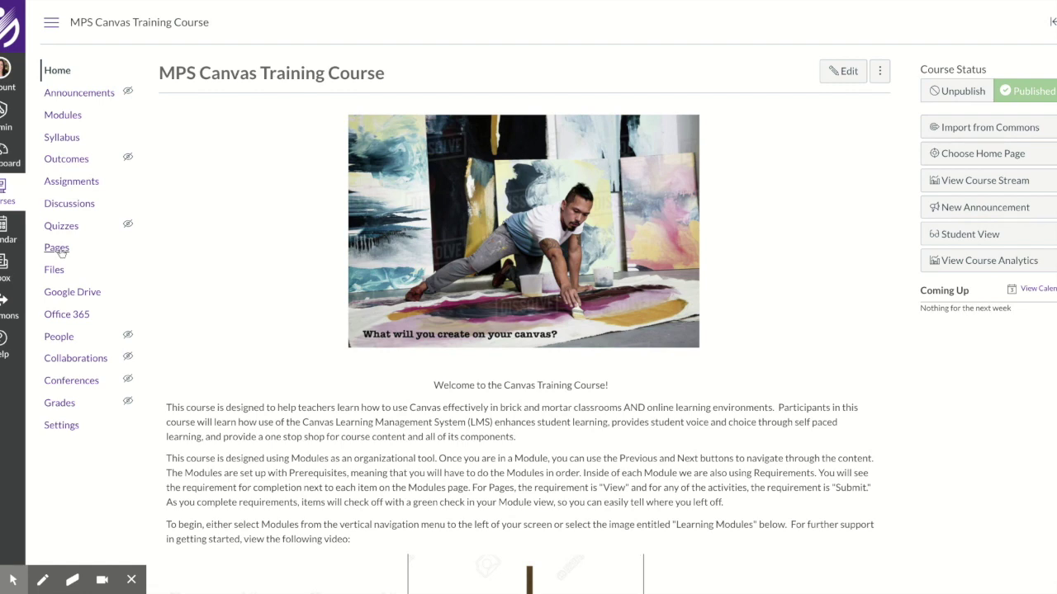
pyautogui.click(56, 248)
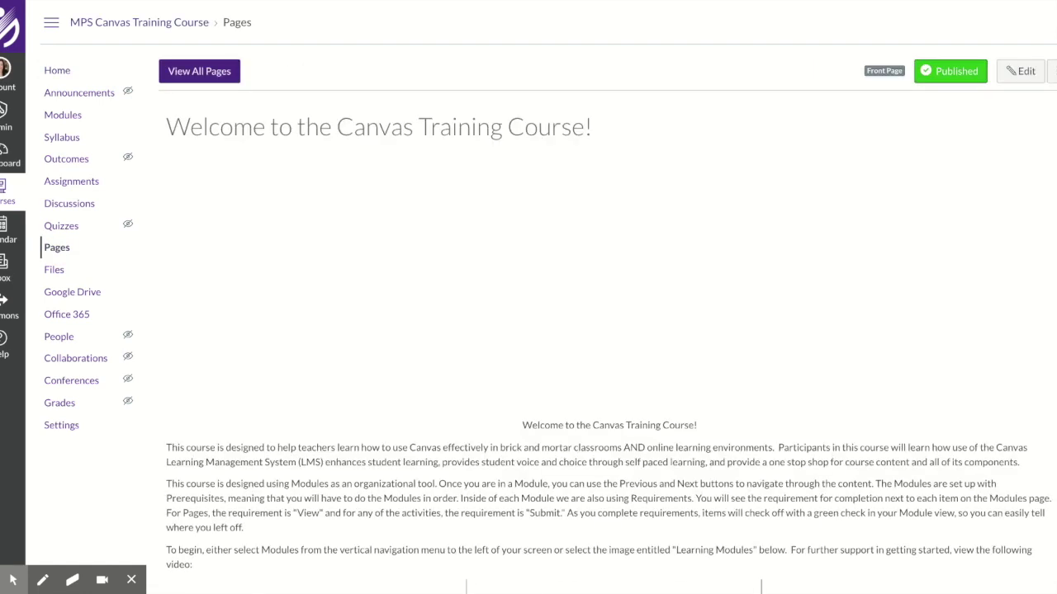
pyautogui.click(213, 73)
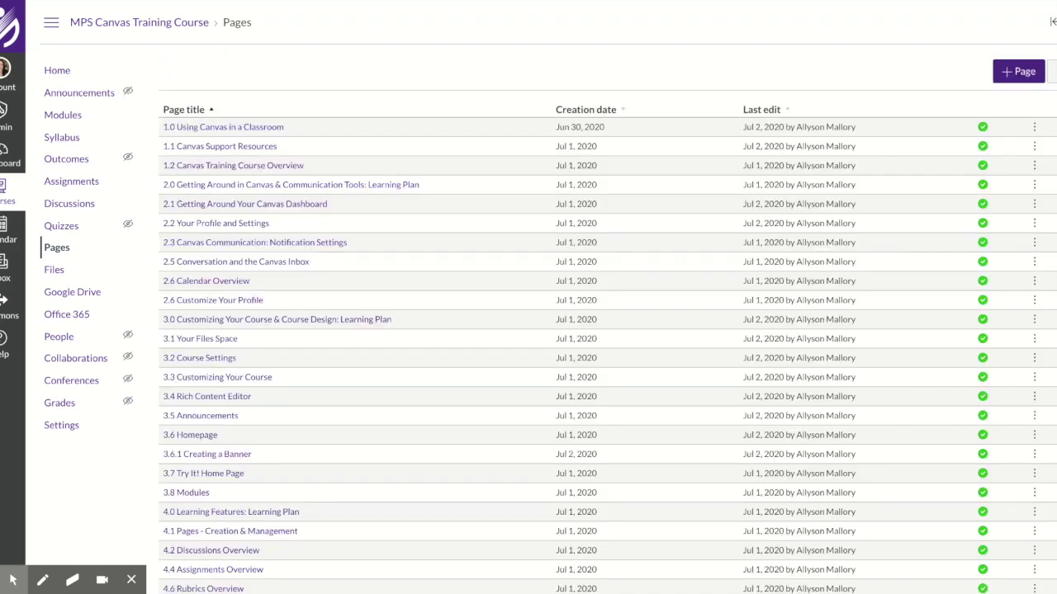
pyautogui.scroll(-1, 251, 227)
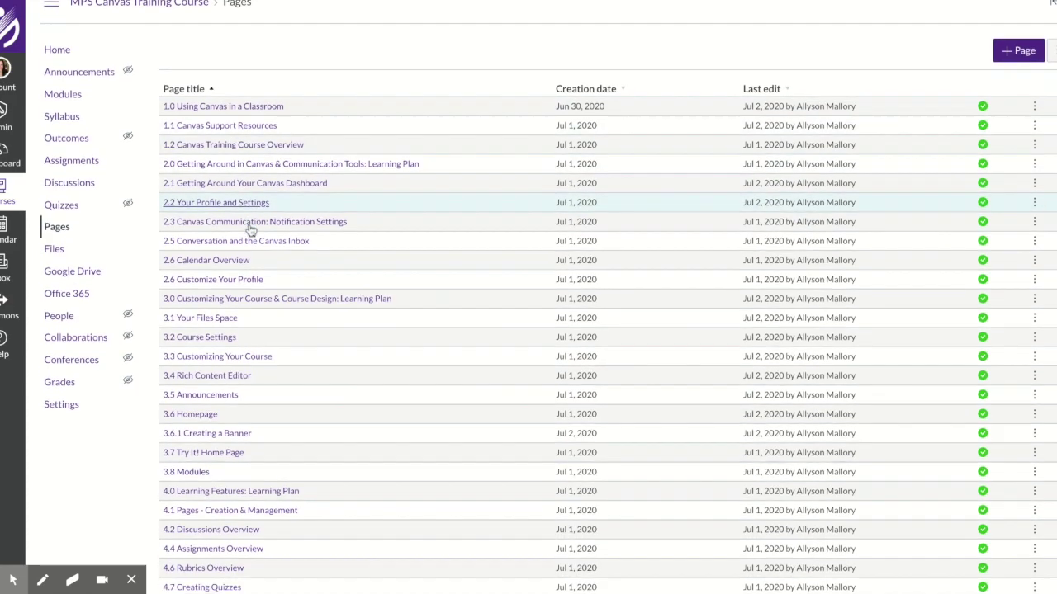
pyautogui.scroll(-1, 251, 228)
pyautogui.scroll(-1, 251, 228)
pyautogui.scroll(-1, 251, 228)
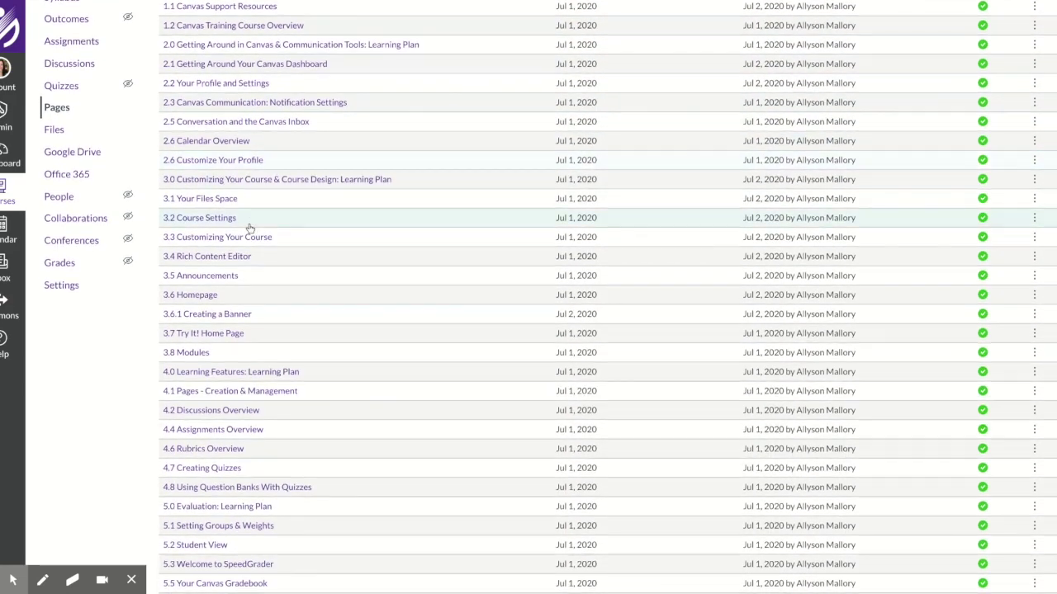
pyautogui.scroll(-1, 250, 229)
pyautogui.scroll(-1, 250, 229)
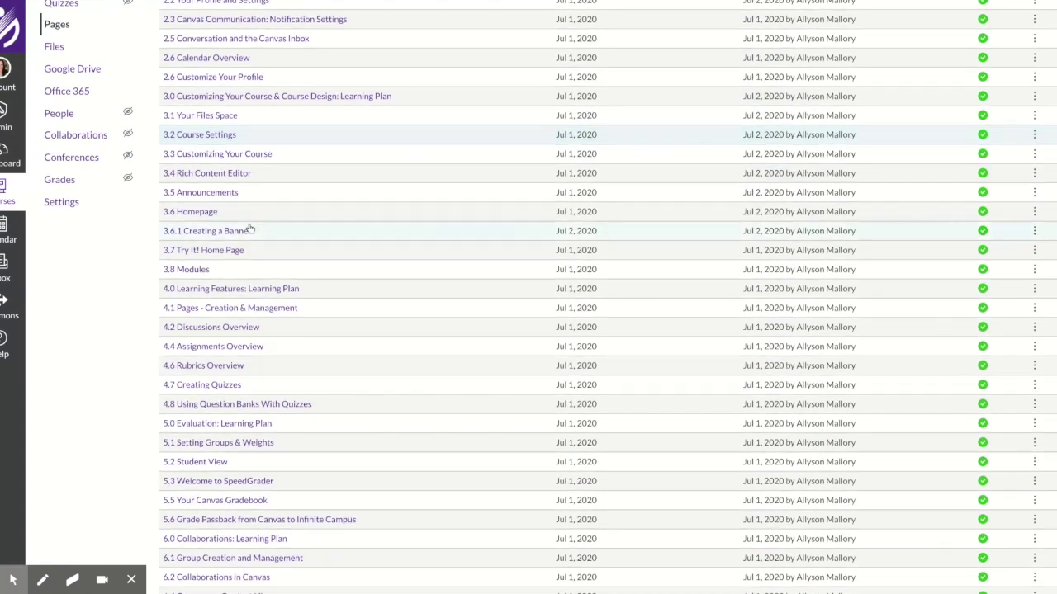
pyautogui.click(207, 233)
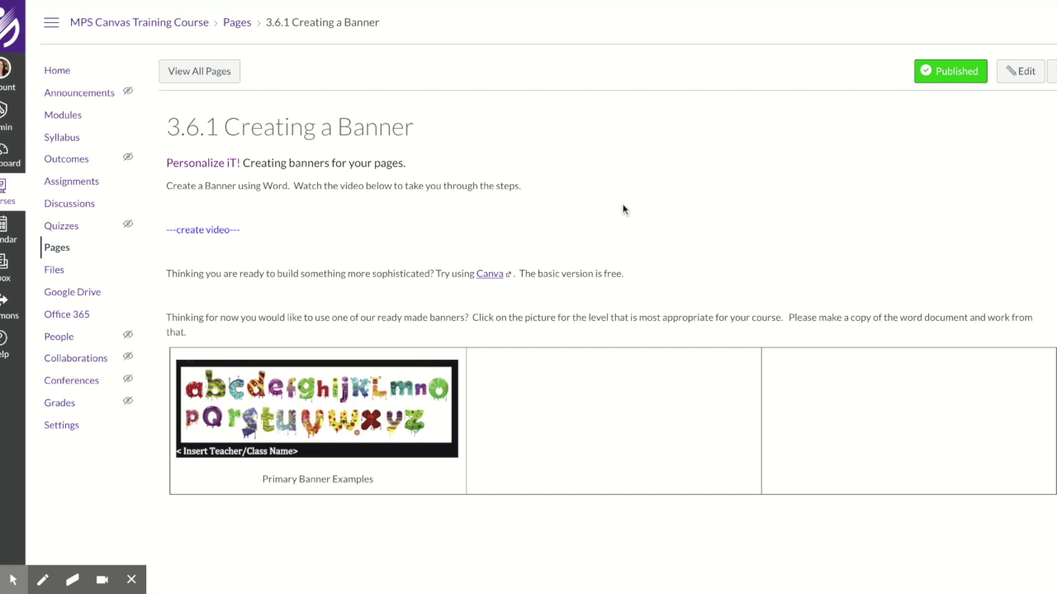
# - Start editing the Creating a Banner page and add an empty line above its text
pyautogui.click(1028, 73)
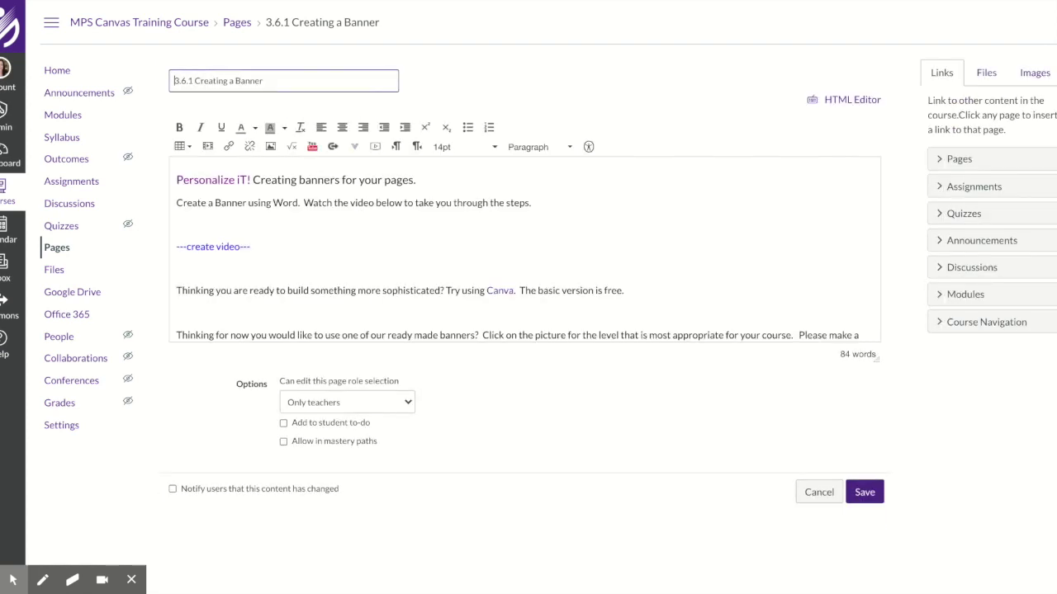
pyautogui.click(176, 179)
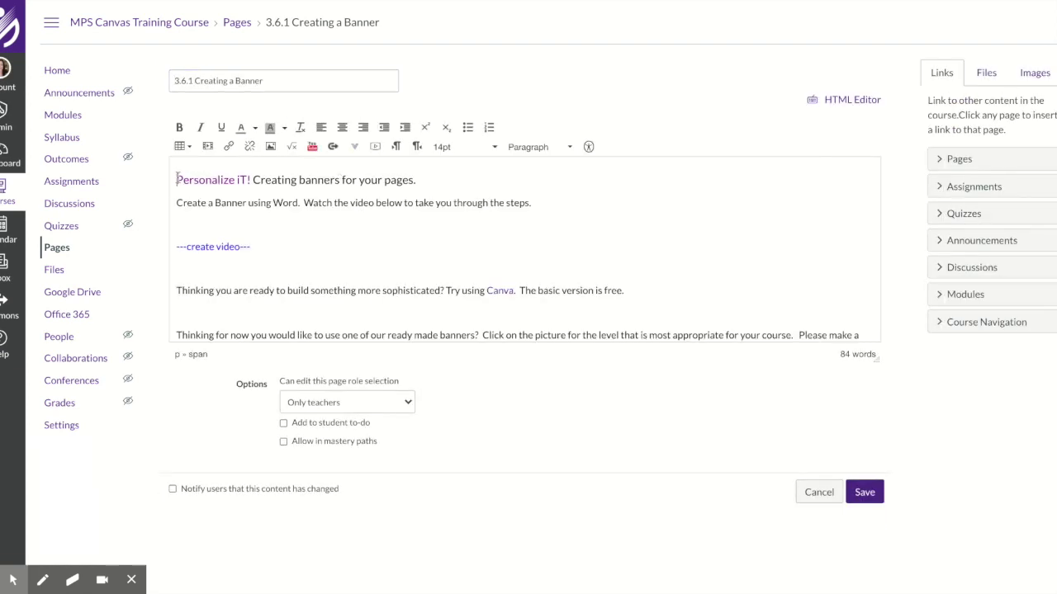
pyautogui.press('Return')
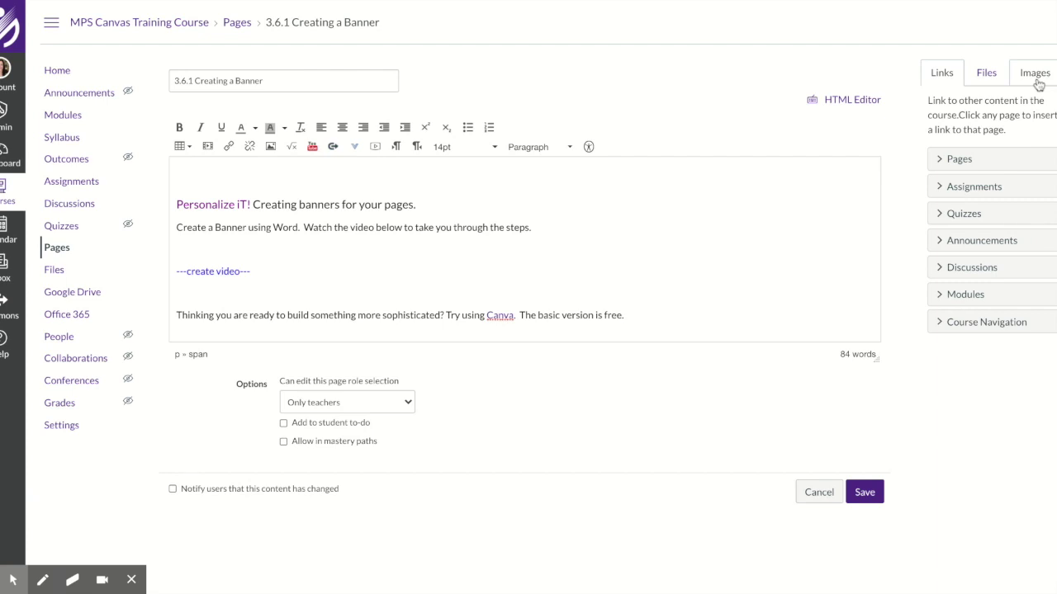
# - Upload the banner image file from the computer to course images with alt text
pyautogui.click(1036, 80)
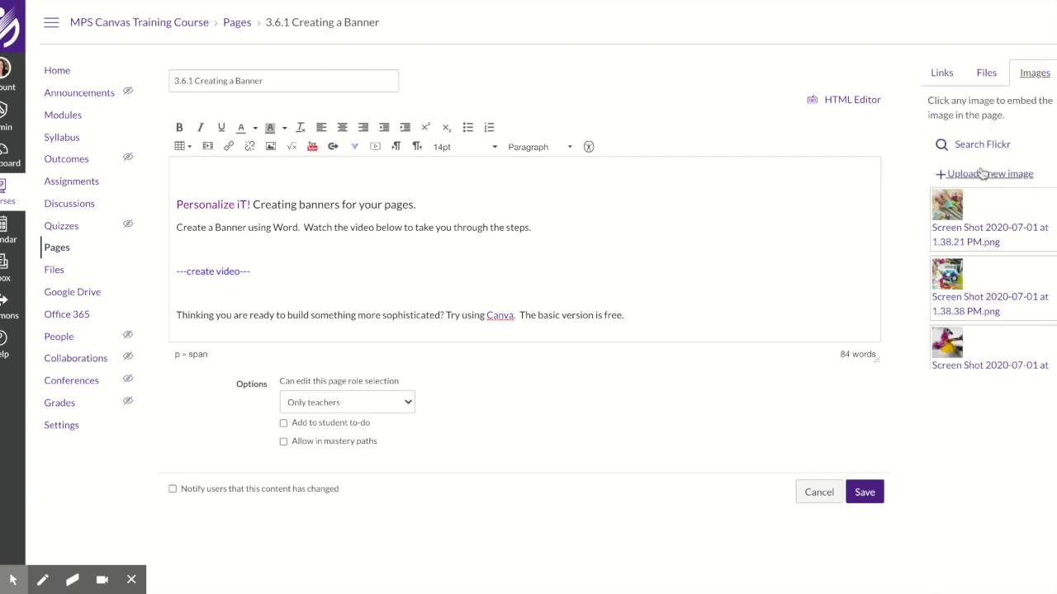
pyautogui.click(982, 175)
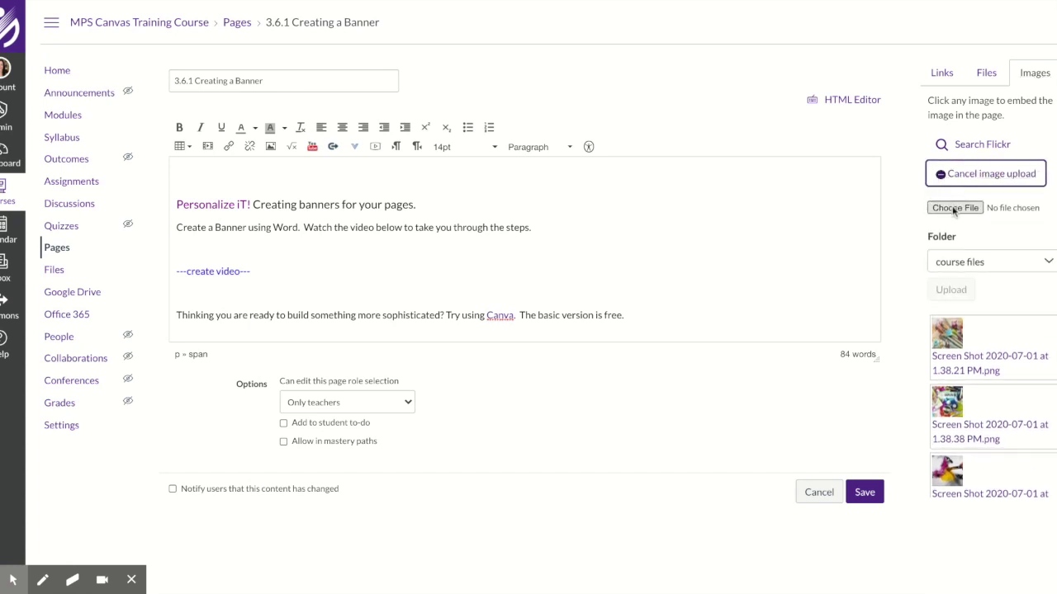
pyautogui.click(953, 208)
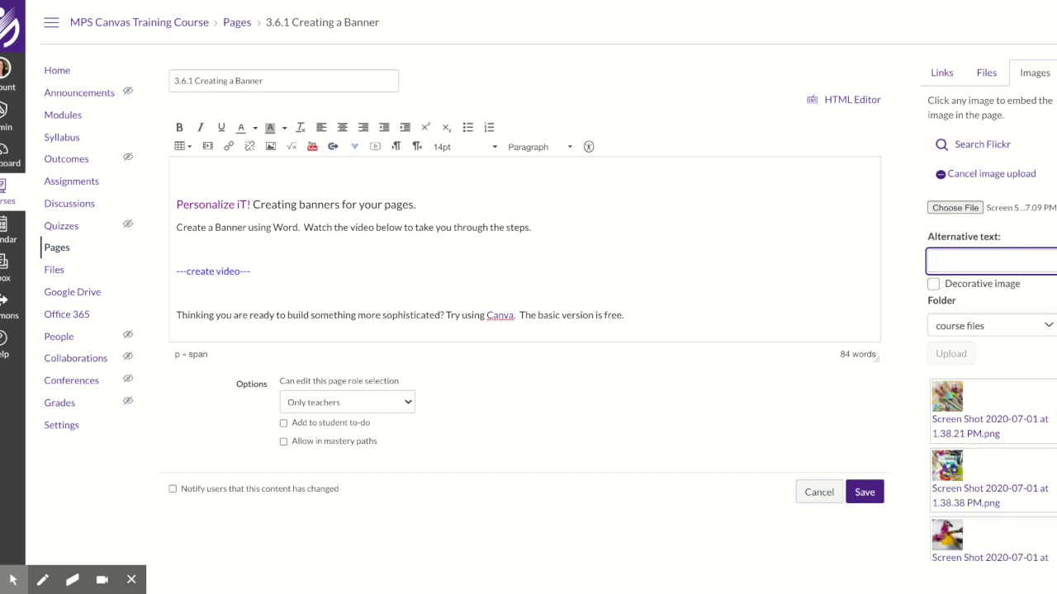
pyautogui.write('alt t')
pyautogui.write('ext')
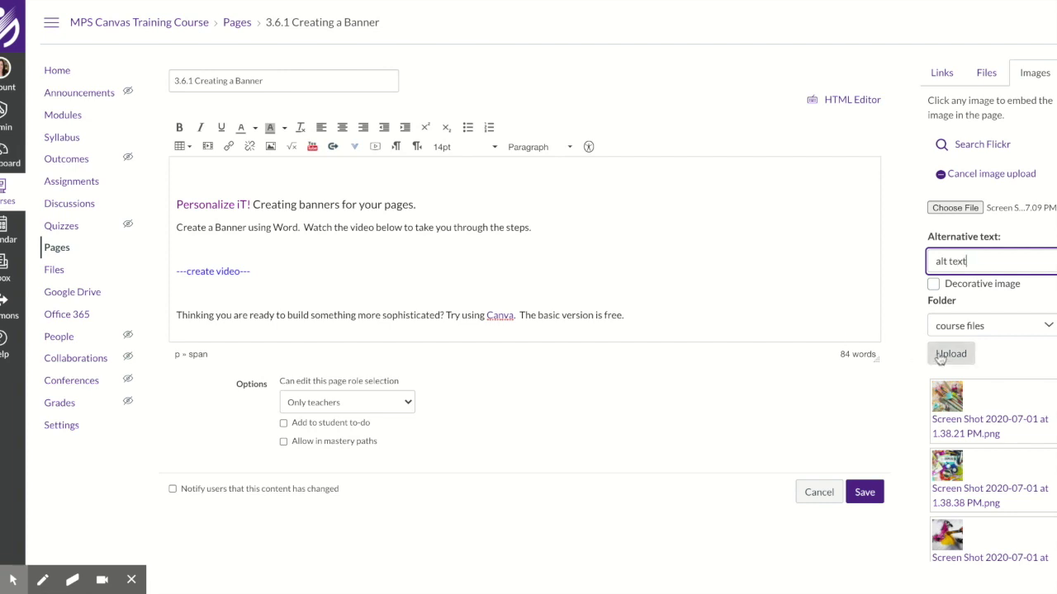
pyautogui.click(949, 355)
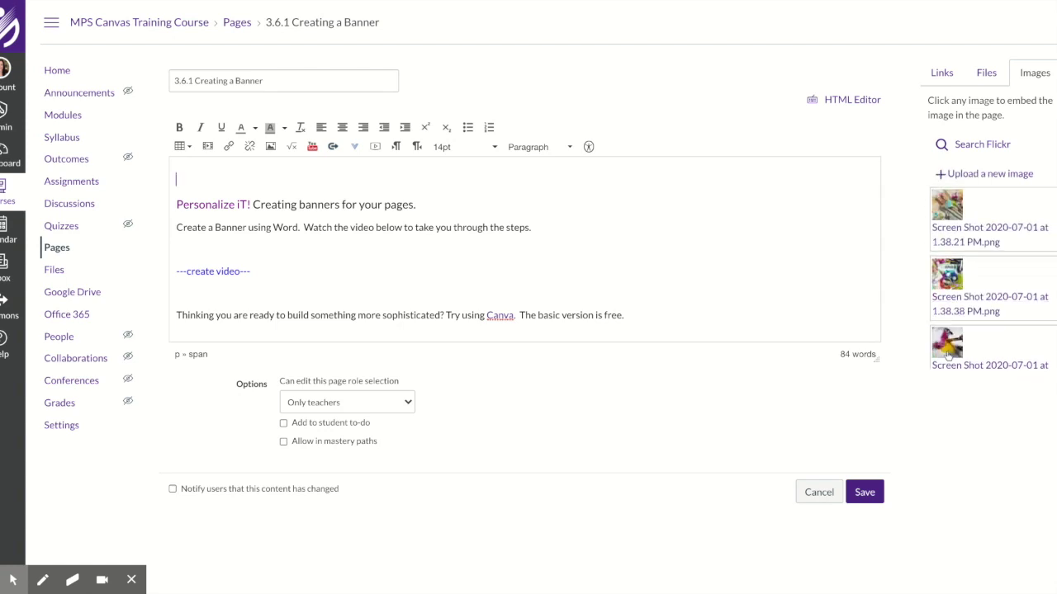
# - Embed the uploaded banner at the page top, centre it, and save the page
pyautogui.click(947, 347)
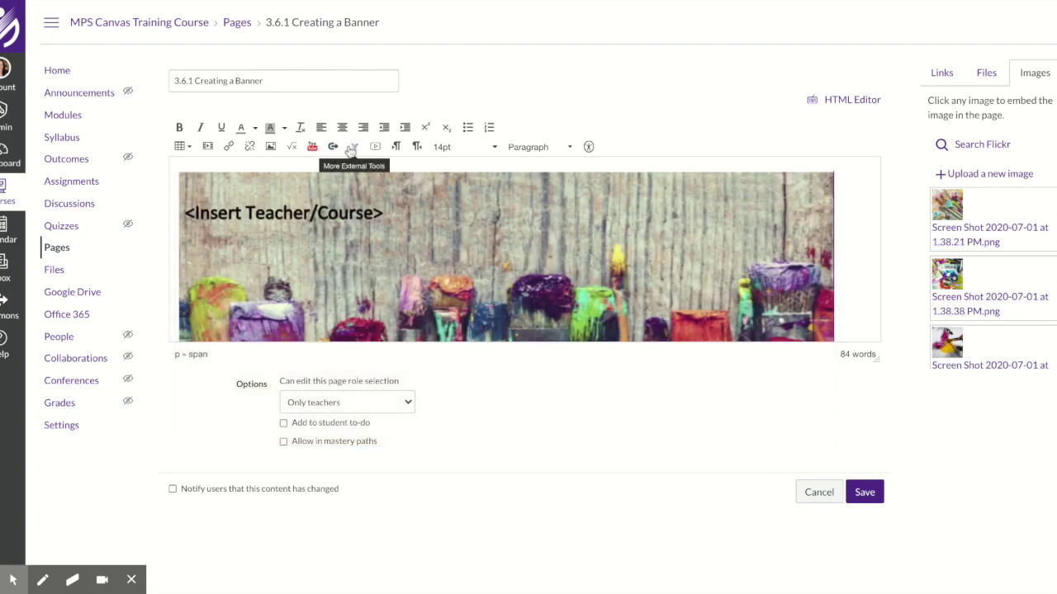
pyautogui.click(341, 127)
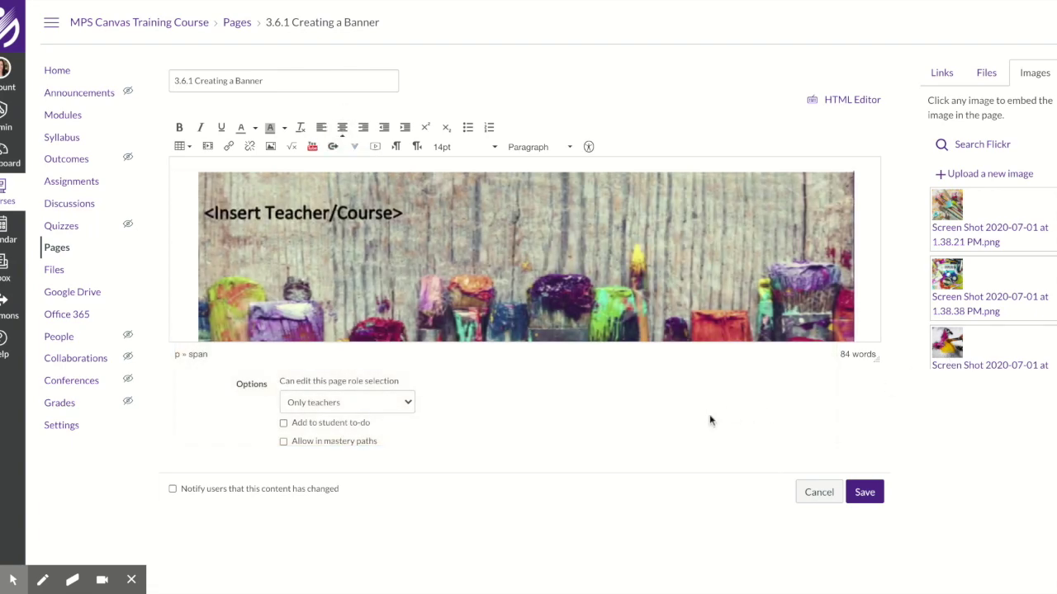
pyautogui.click(867, 493)
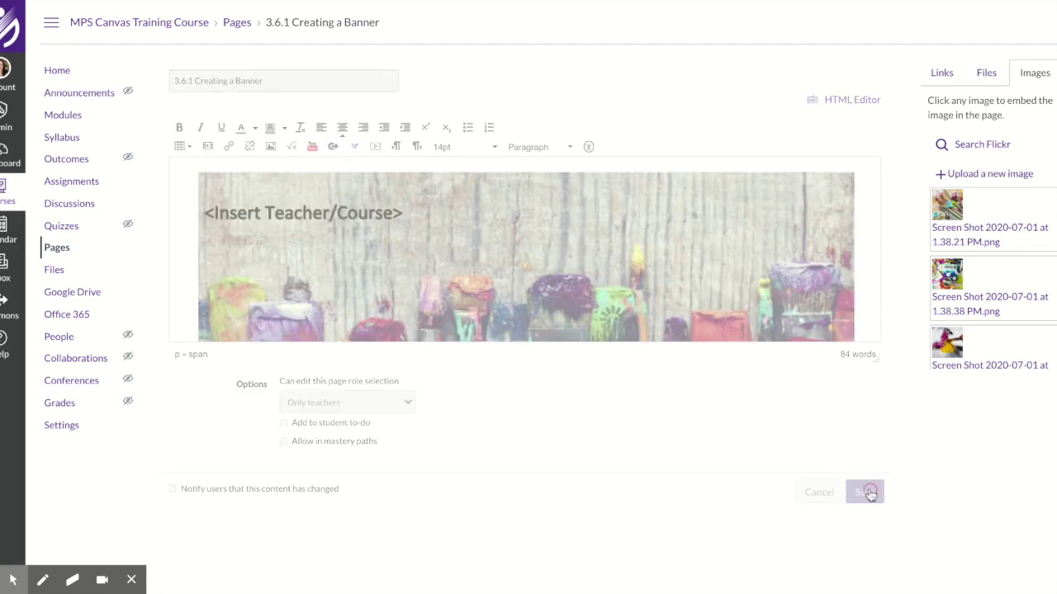